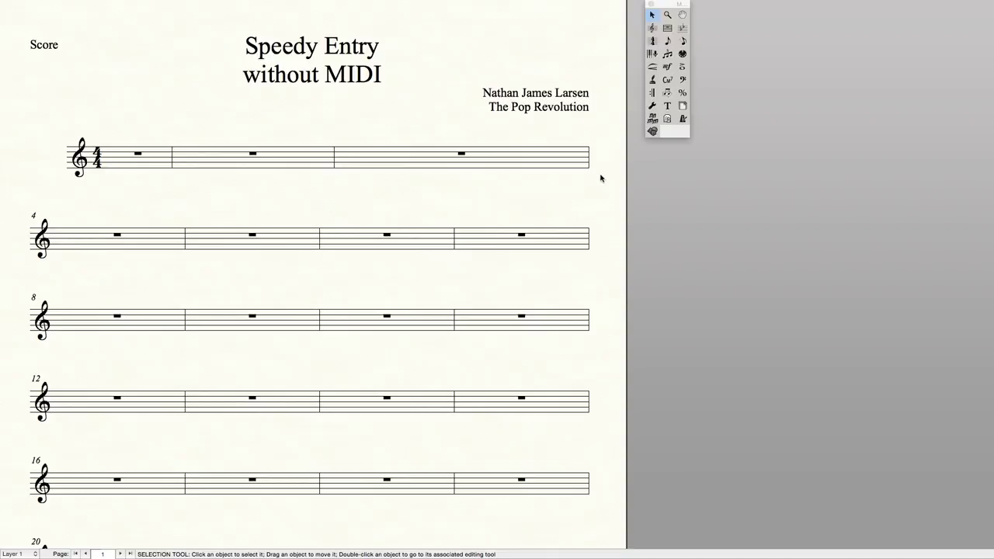
Step: Move the main tool palette down next to the page and activate the Speedy Entry tool
left_click_drag(665, 10, 646, 136)
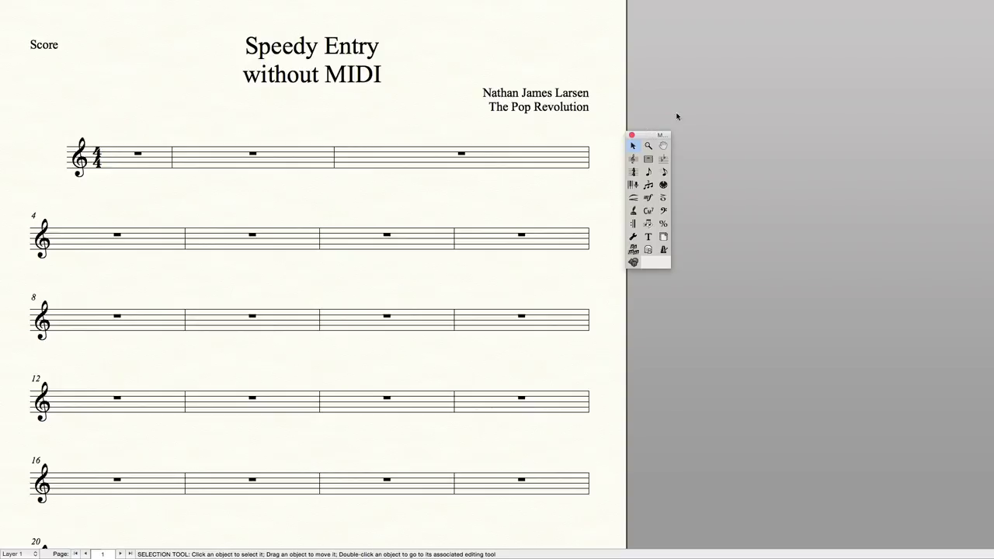
left_click(662, 173)
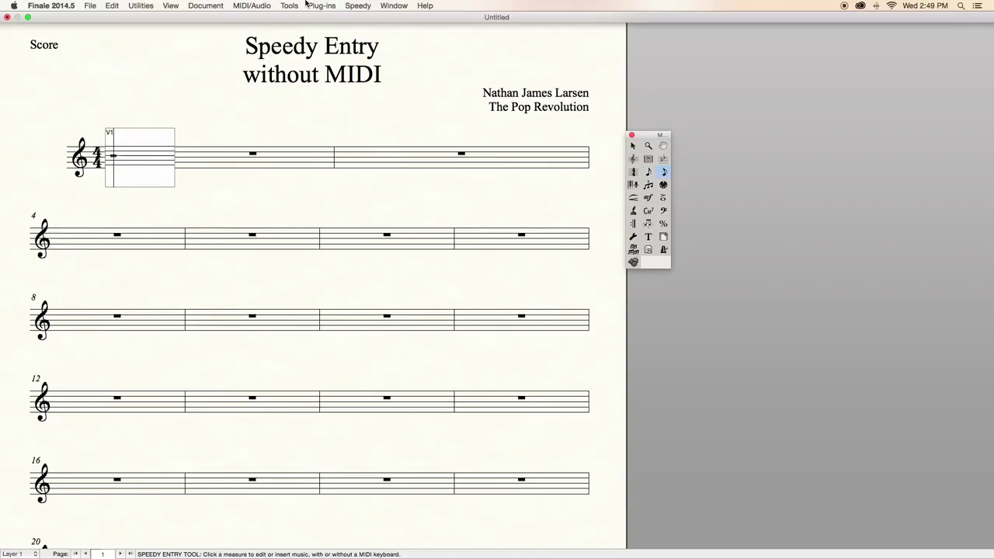
left_click(292, 6)
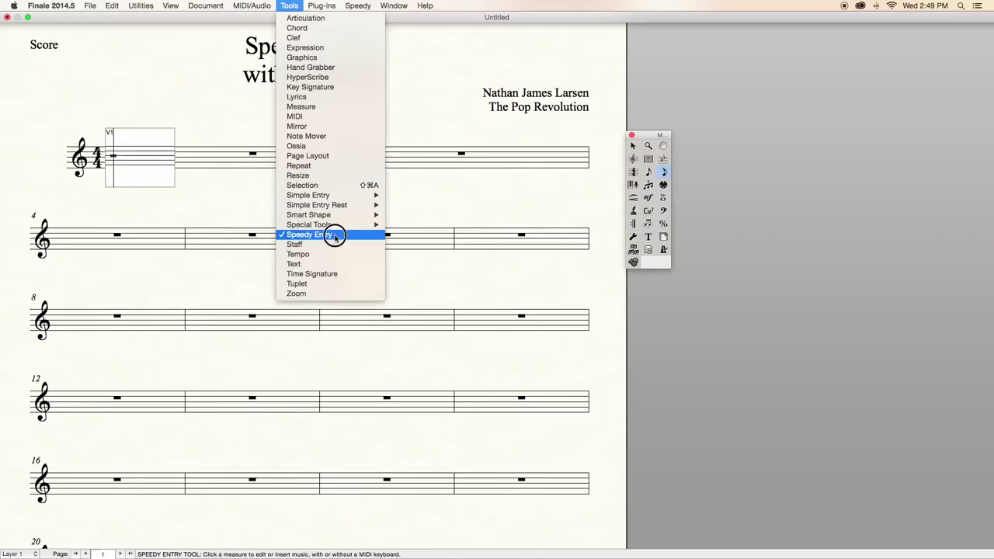
left_click(335, 235)
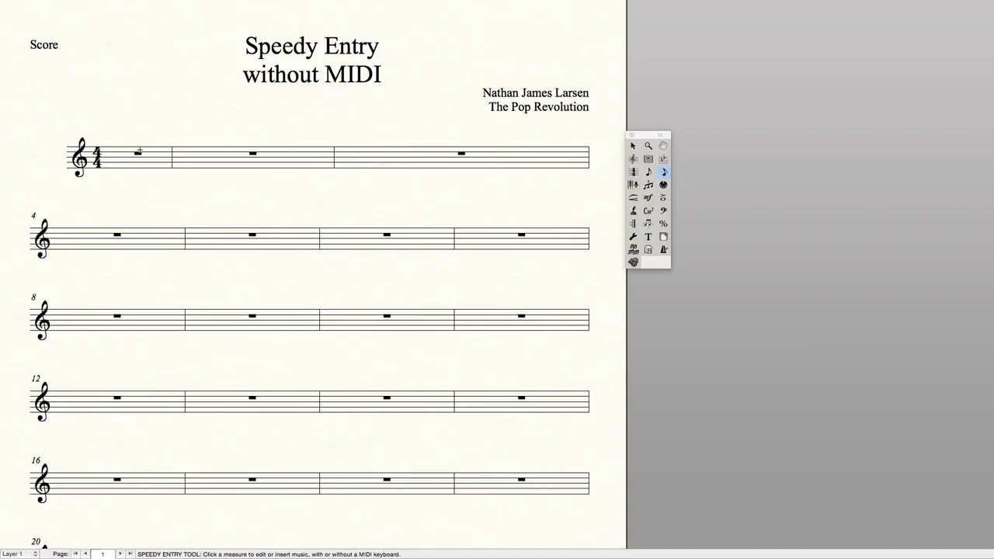
Step: Open measure 2 for Speedy Entry and fill it with eighth notes
key("super+equal")
left_click(330, 241)
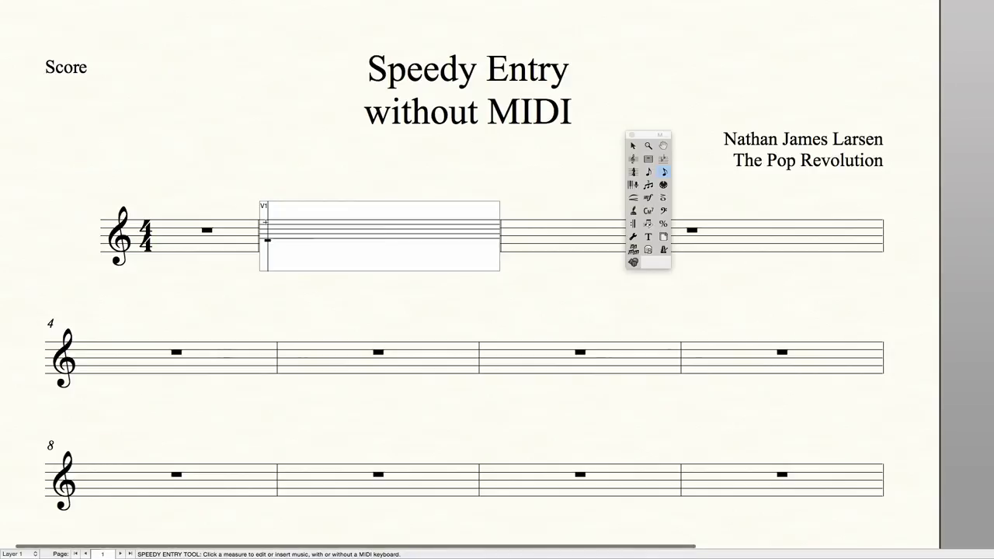
key("0")
left_click(274, 219)
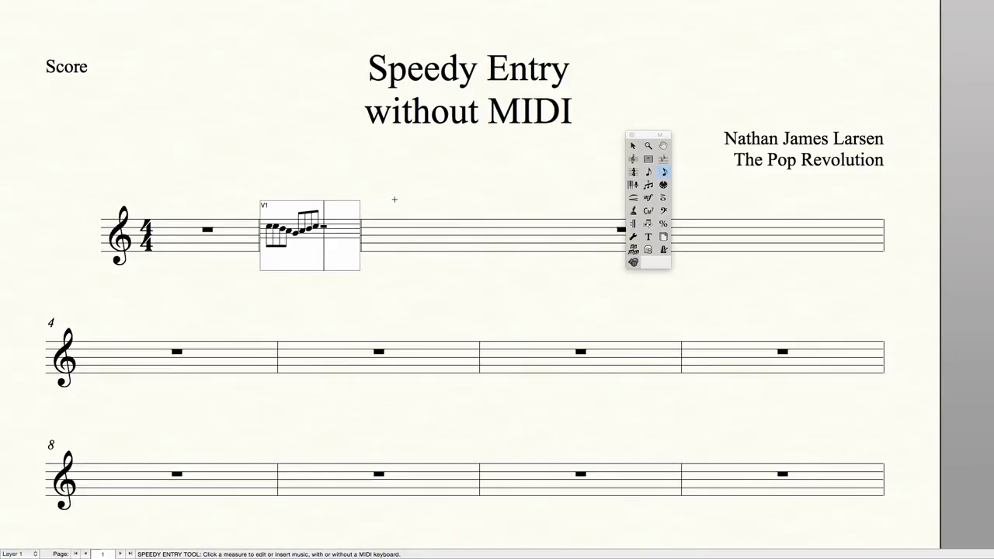
Step: Step the insertion cursor backward and forward through the eighth notes in measure 2
key("Left")
key("Left")
key("Left")
key("Left")
key("Left")
key("Right")
key("Right")
key("Right")
key("Right")
key("Right")
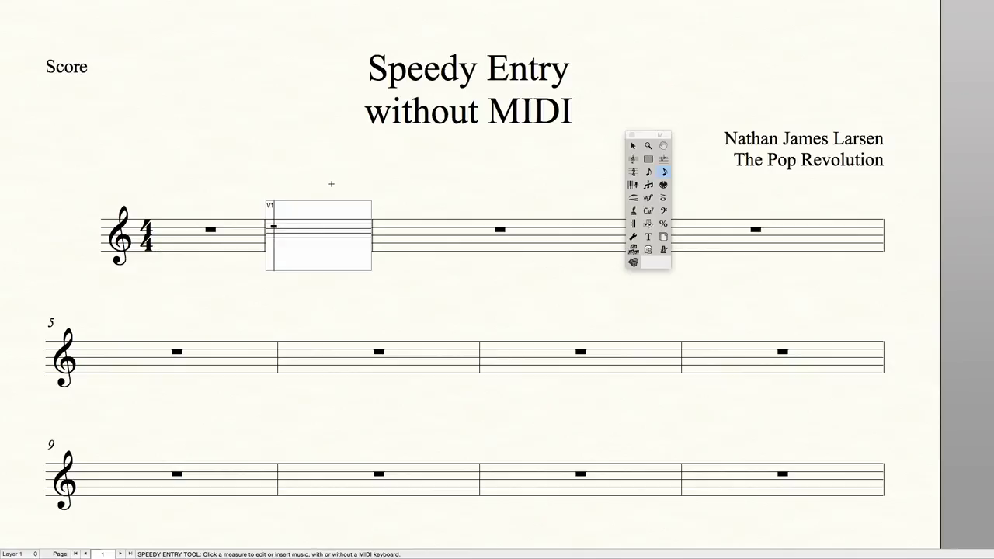
Step: Try entering an eighth note at a lower pitch in measure 2, then delete it
key("Down")
key("Down")
key("4")
key("Right")
key("Down")
key("Down")
key("Down")
key("Left")
key("Delete")
Step: Move the pitch crossbar repeatedly up and down the staff in measure 2 without entering a note
key("Down")
key("Up")
key("Up")
key("Up")
key("Up")
key("Down")
key("Down")
key("Down")
key("Down")
key("Up")
key("Up")
key("Up")
key("Up")
key("Down")
key("Down")
key("Down")
key("Down")
key("Up")
key("Down")
Step: Try eighth, thirty-second and sixty-fourth notes in measure 2, then clear them and undo the last entry
key("4")
key("4")
key("2")
key("1")
key("Delete")
left_click(457, 268)
key("0")
key("super+z")
Step: Try quarter, half and whole notes in measure 2, then delete them and enter a single whole note E
key("5")
key("6")
key("7")
key("Return")
key("BackSpace")
key("BackSpace")
key("BackSpace")
key("7")
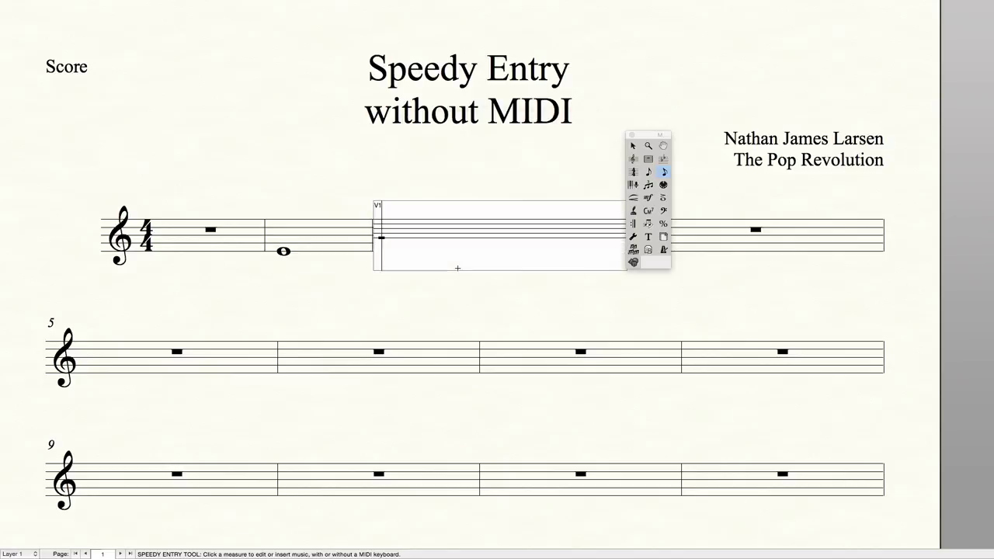
Step: Change the eighth note at the start of measure 2 to a quarter note G
key("Left")
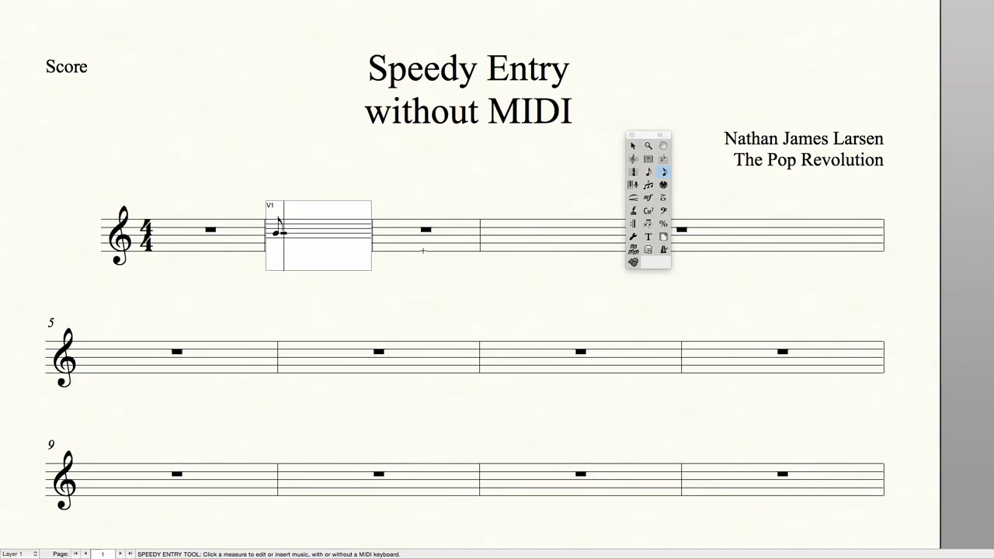
key("Left")
key("5")
key("Left")
key("BackSpace")
key("5")
key("Left")
key("super+2")
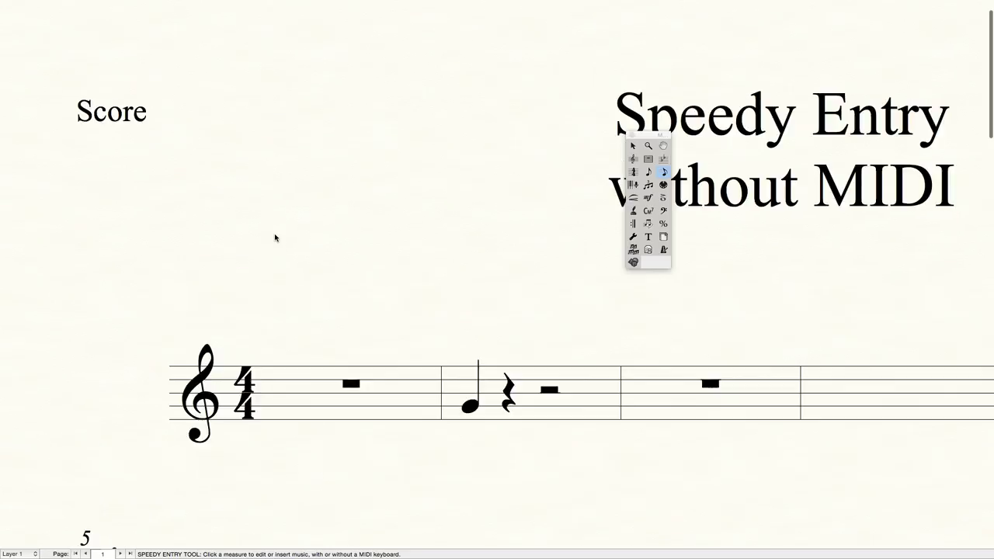
Step: Change the first note of measure 2 to a half note and shift the pitch crossbar up the staff
left_click(462, 406)
key("6")
key("Up")
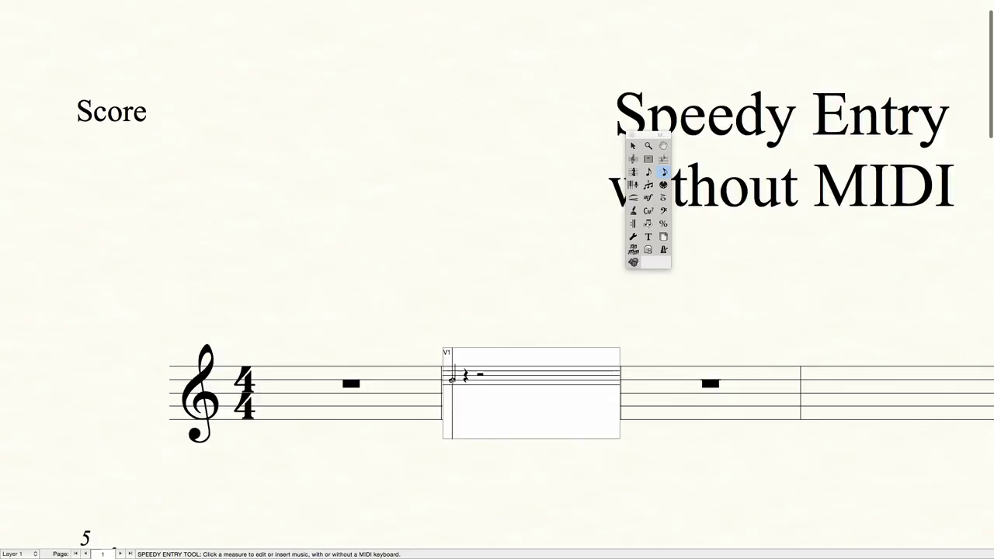
key("Up")
key("Down")
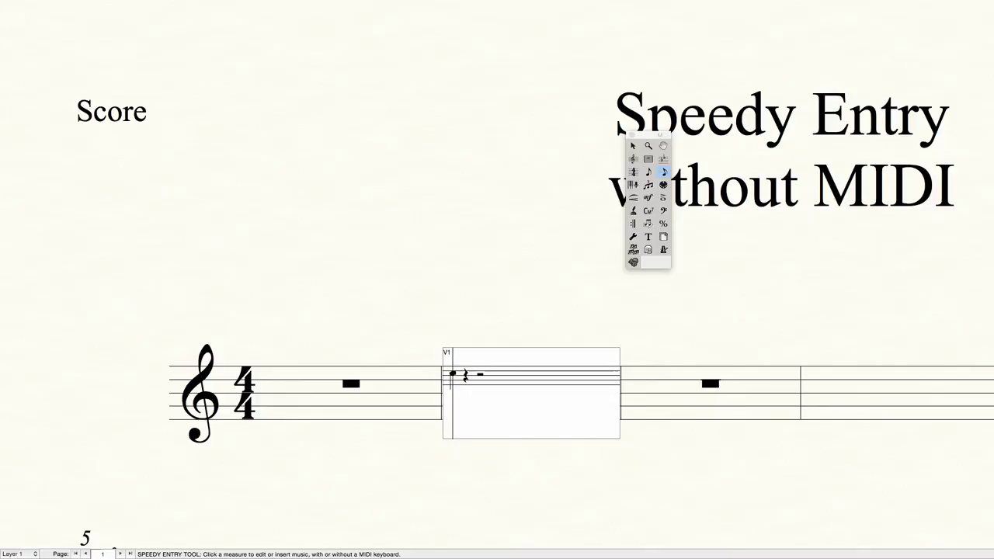
left_click(453, 325)
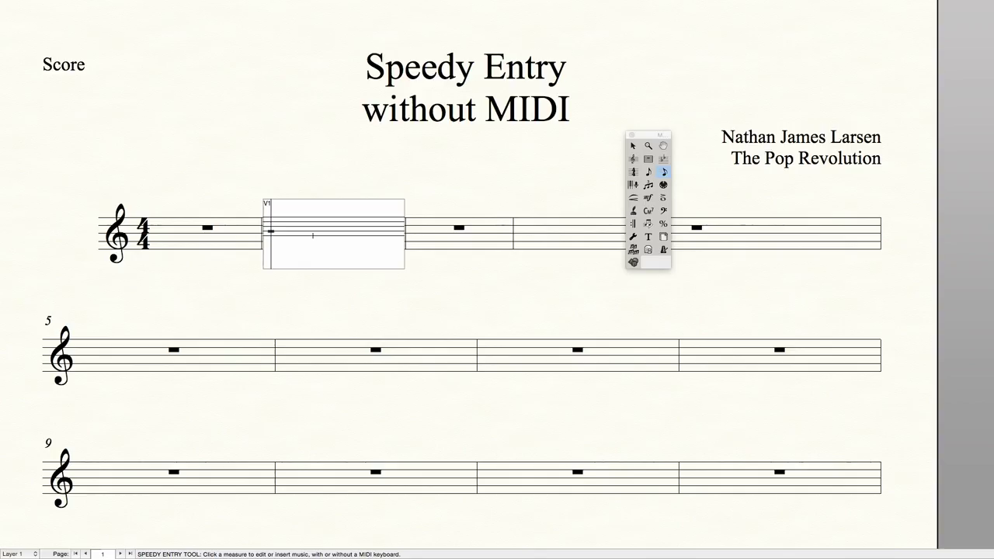
Step: Enter a quarter note at the start of measure 2 and add a second note above it as a chord
key("5")
key("Left")
key("Up")
key("Up")
key("Down")
key("Down")
key("Up")
key("Up")
key("Up")
key("Up")
key("Up")
key("Return")
key("Left")
key("4")
key("Right")
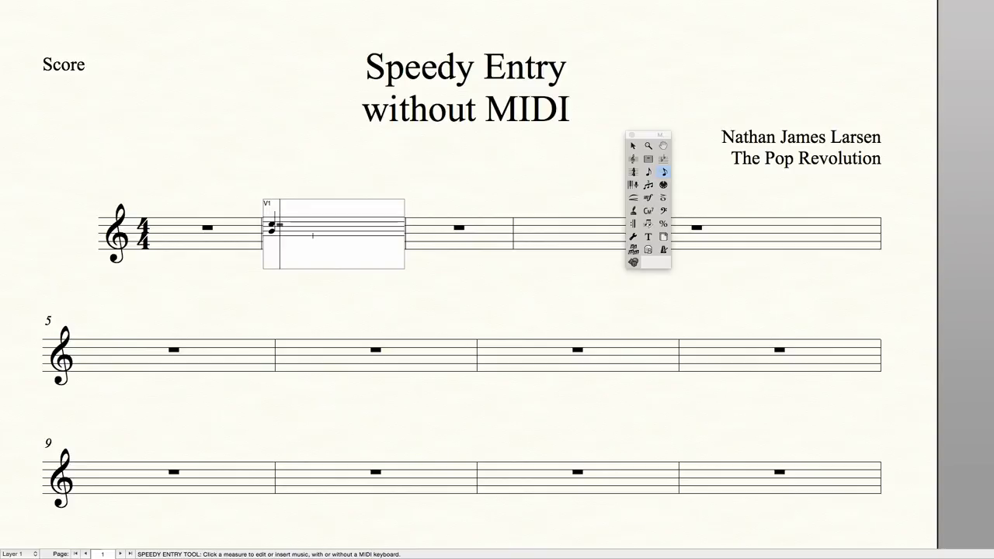
Step: Stack further notes onto the quarter-note chord in measure 2, moving up two staff steps for each
key("Up")
key("Up")
key("Return")
key("Left")
key("Up")
key("Up")
key("Return")
Step: Step past the chord in measure 2 and run the pitch crossbar up, then far down the staff
key("Right")
key("Up")
key("Up")
key("Up")
key("Up")
key("Up")
key("Up")
key("Down")
key("Down")
key("Down")
key("Down")
key("Down")
key("Down")
key("Down")
key("Down")
key("Down")
key("Down")
key("Down")
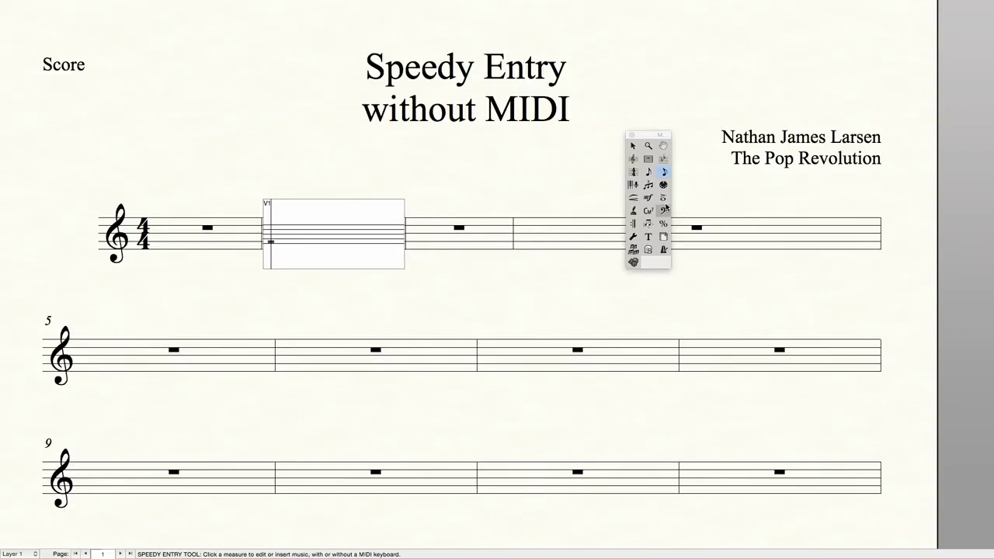
Step: Enter an eighth-note triplet D, E, F at the start of measure 2 with Speedy Entry
left_click(648, 185)
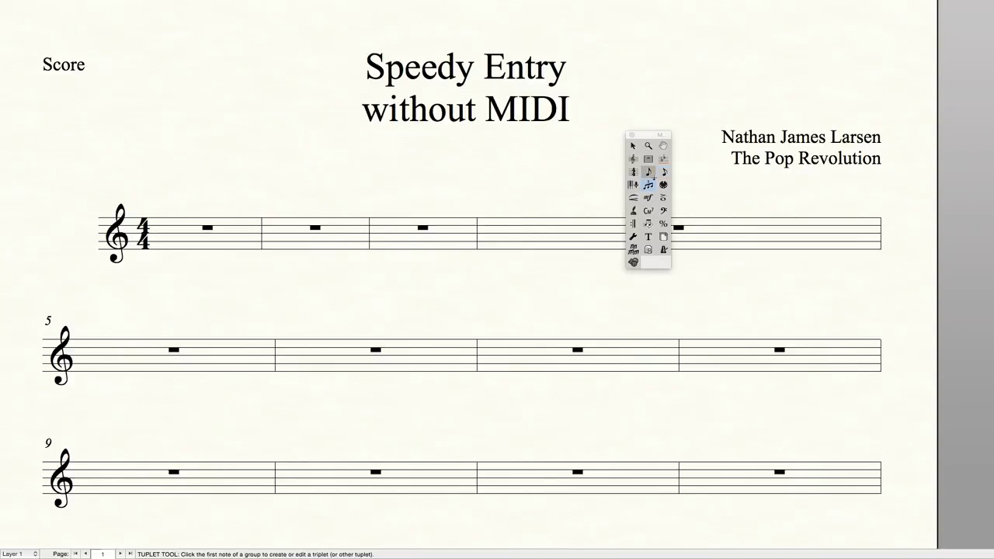
left_click(664, 172)
left_click(348, 237)
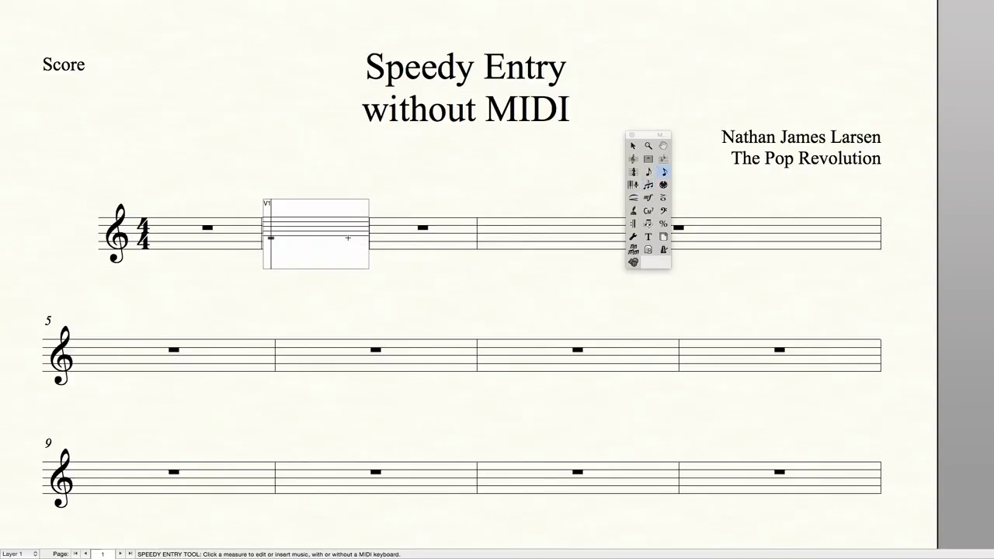
key("alt+3")
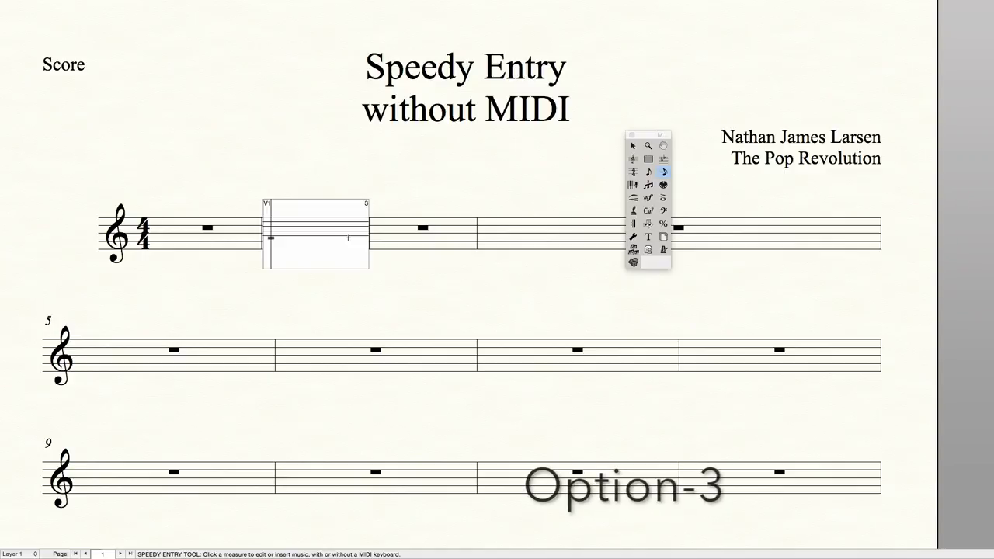
key("4")
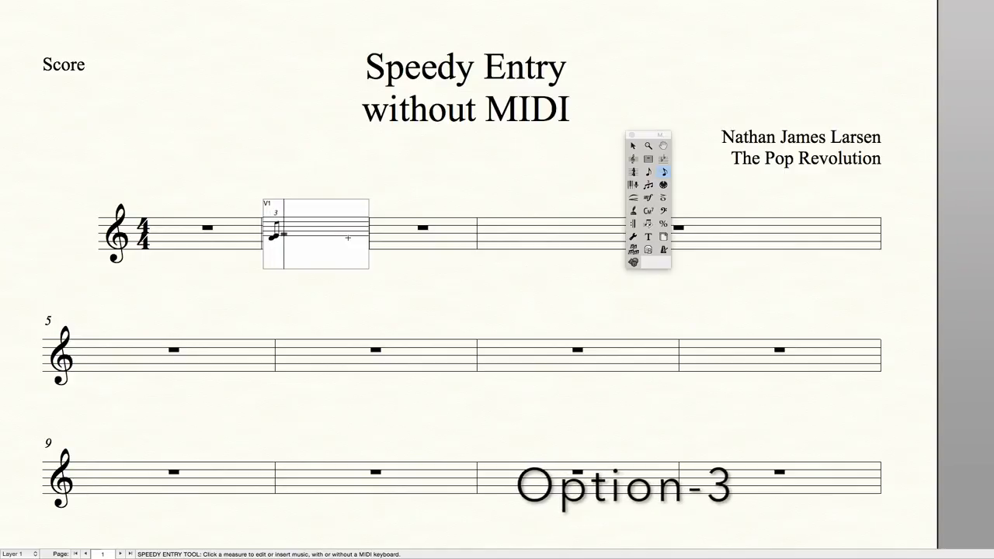
left_click(400, 196)
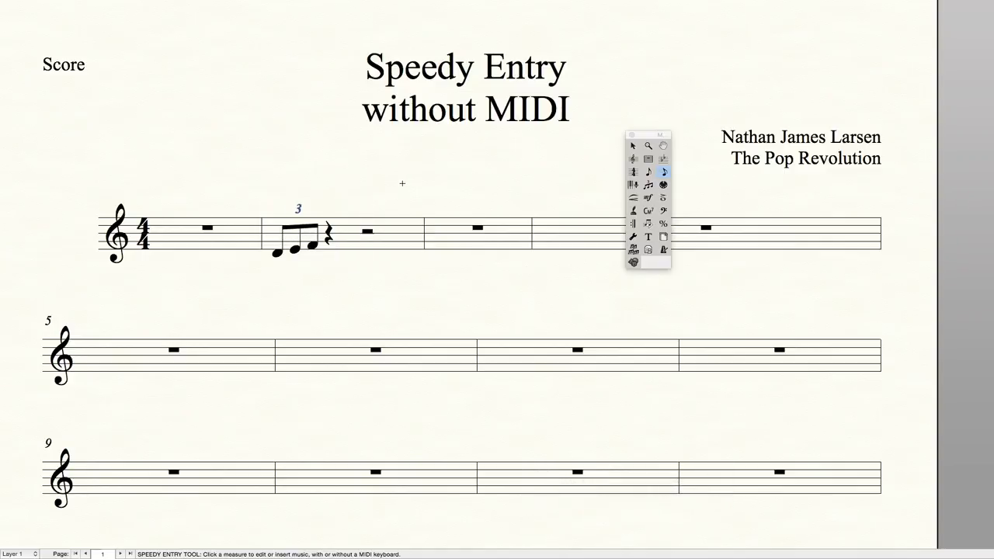
Step: Try a quintuplet after the triplet in measure 2, then replace it with an eighth-note sextuplet on F
left_click(344, 227)
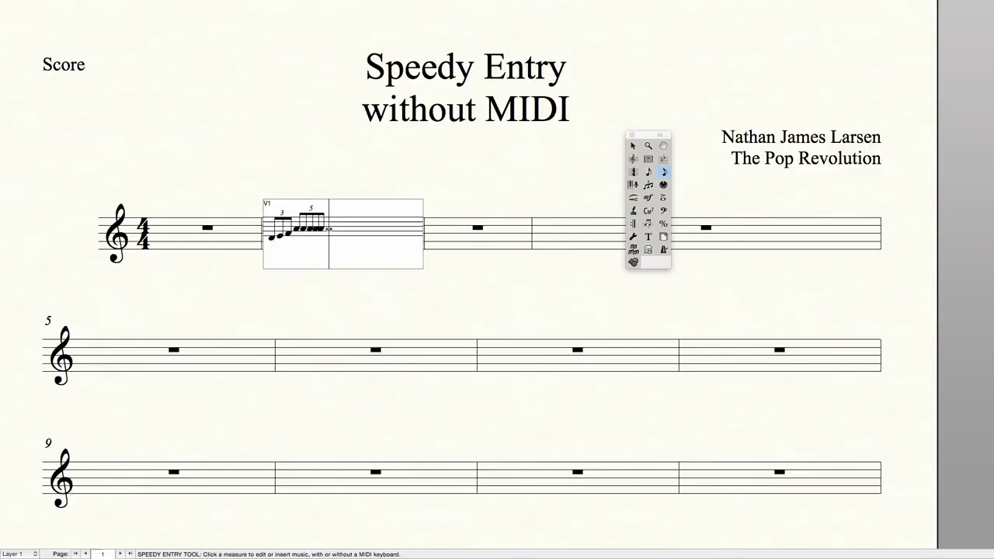
left_click(350, 117)
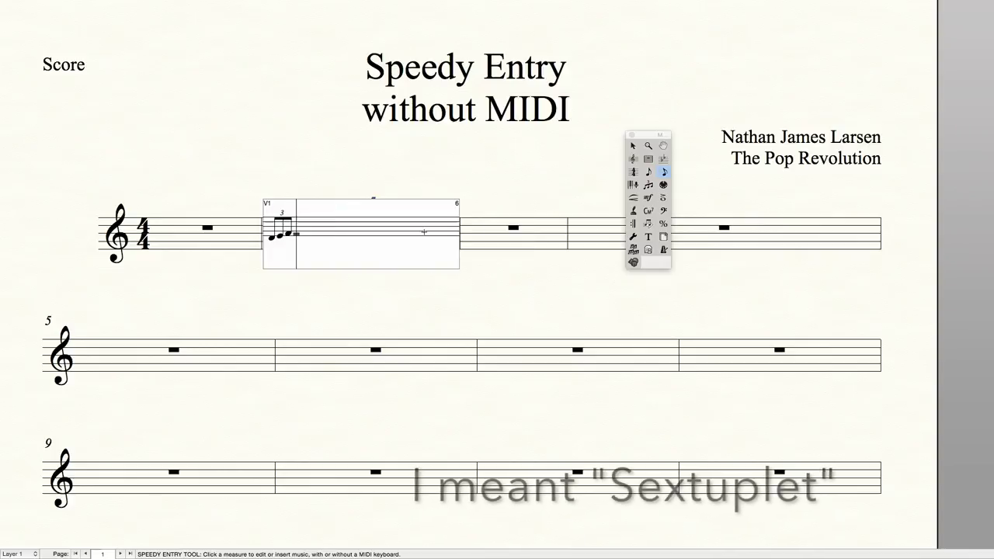
key("alt+6")
key("4")
key("4")
key("4")
key("4")
key("4")
key("4")
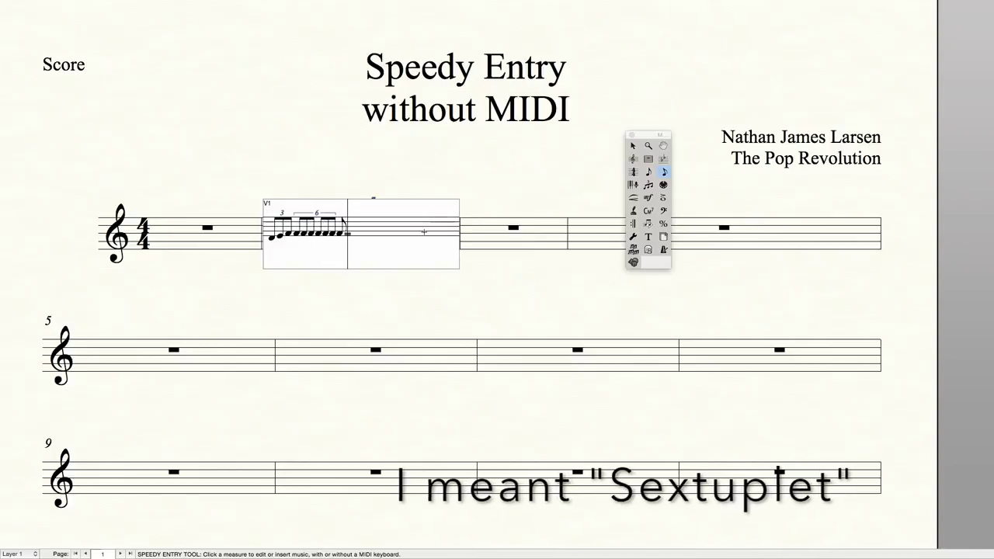
key("Escape")
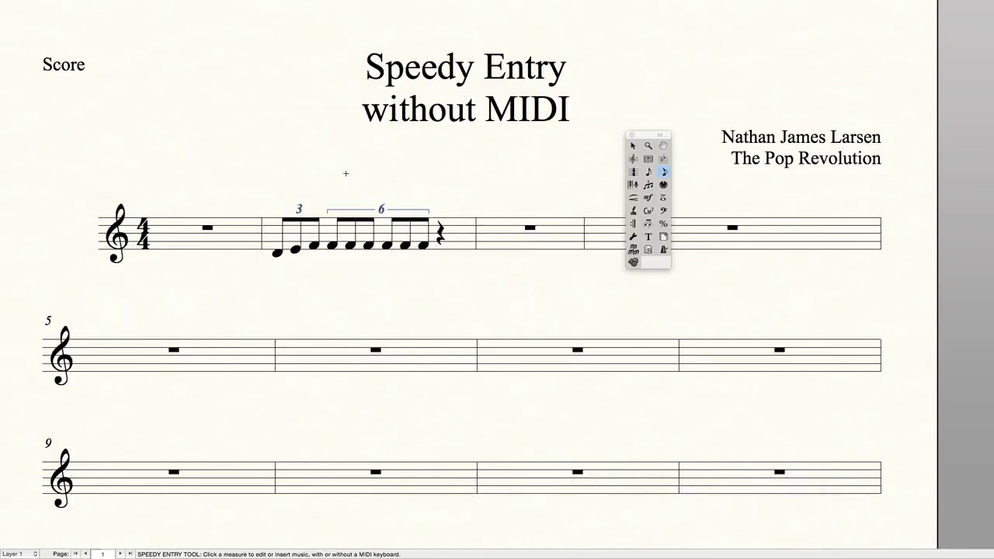
Step: Replace the tuplets in measure 2 with eight ascending eighth notes and break the beams between the first notes
left_click(340, 243)
key("Delete")
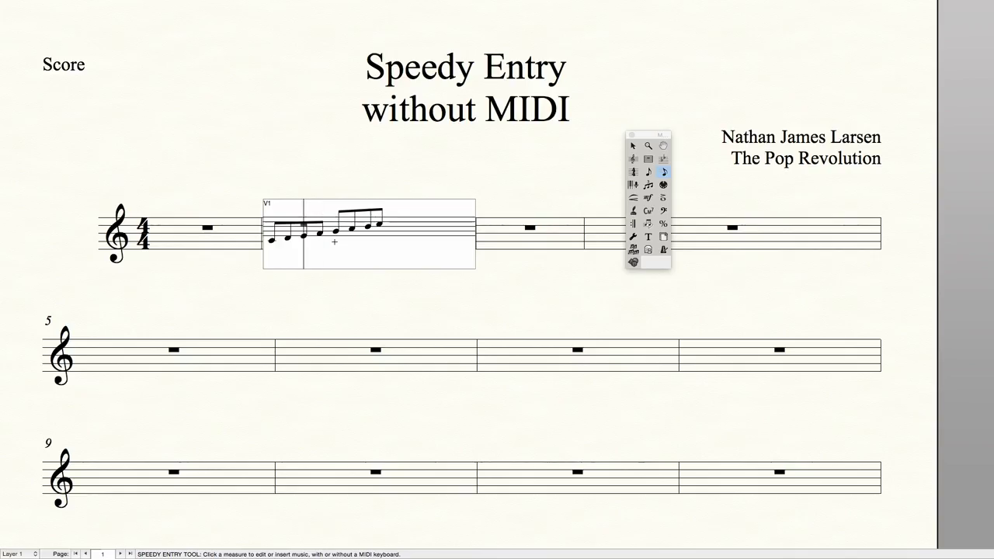
key("slash")
key("Right")
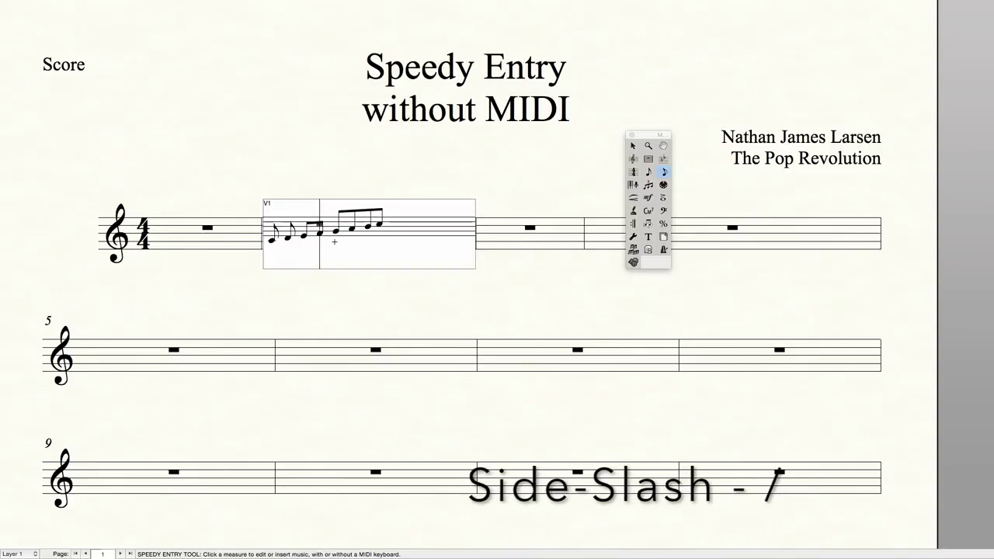